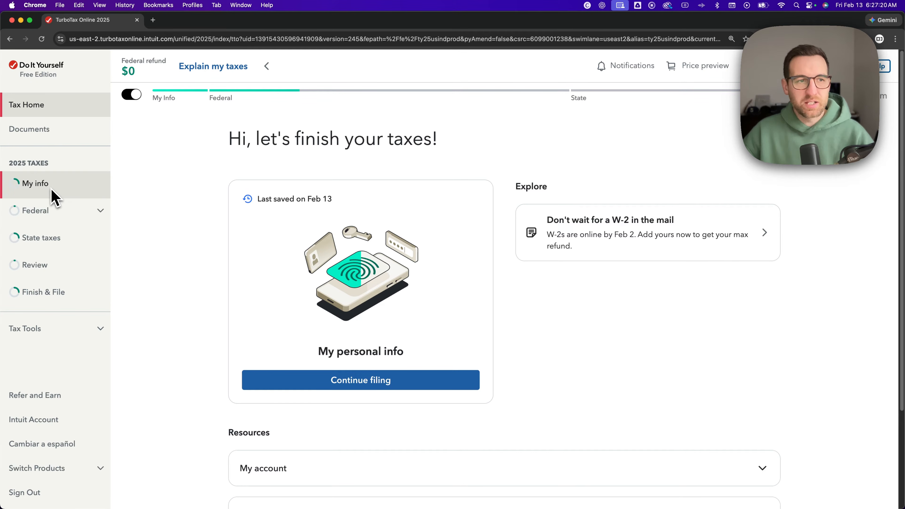
- Open the wages and income summary in the federal section of the 2025 return
click(68, 215)
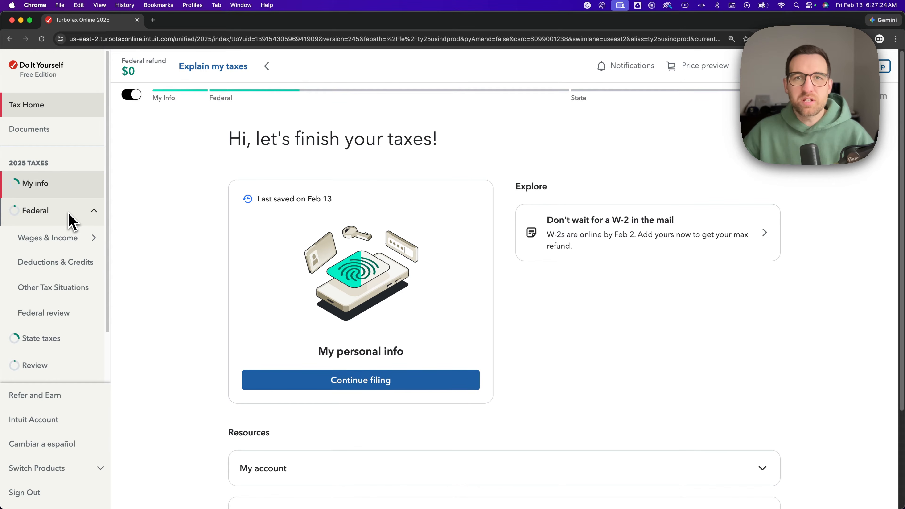
mouse_move(72, 239)
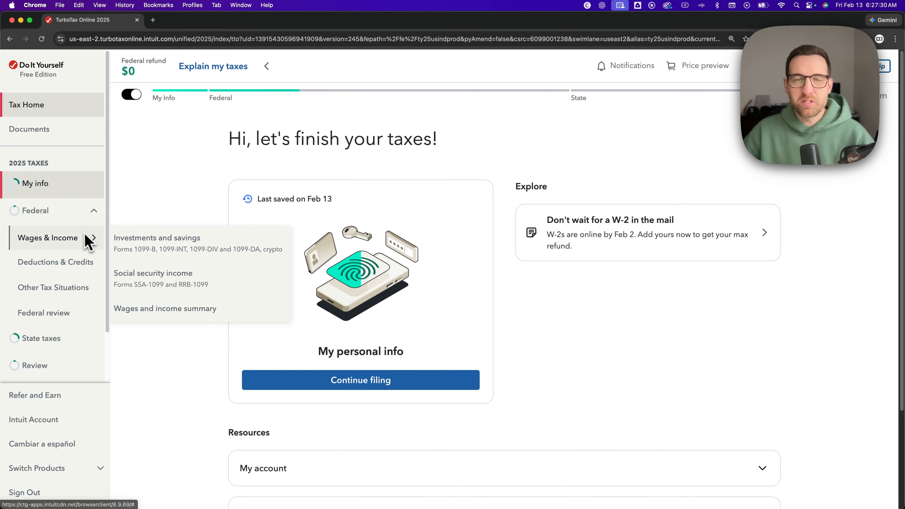
click(175, 313)
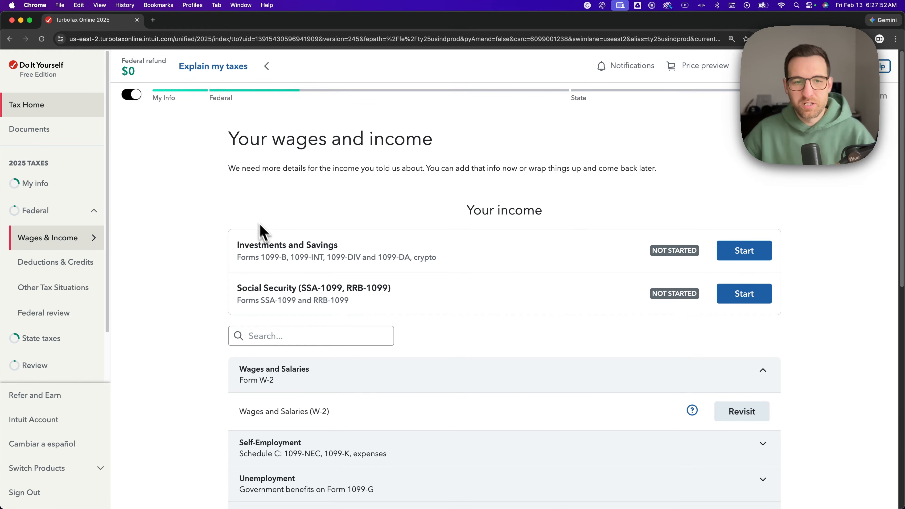
- Start the self-employment income and expenses topic and answer Yes to having self-employment income
click(768, 376)
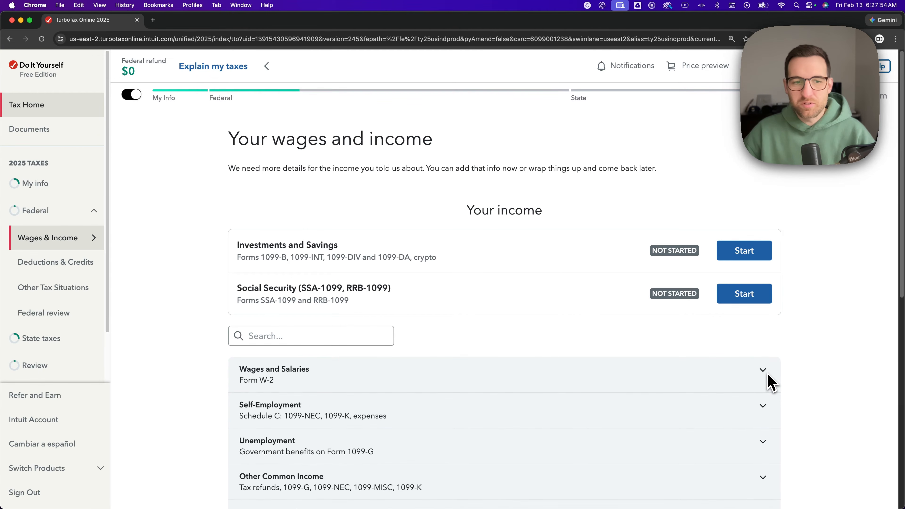
scroll(709, 348, down, 3)
scroll(694, 345, up, 3)
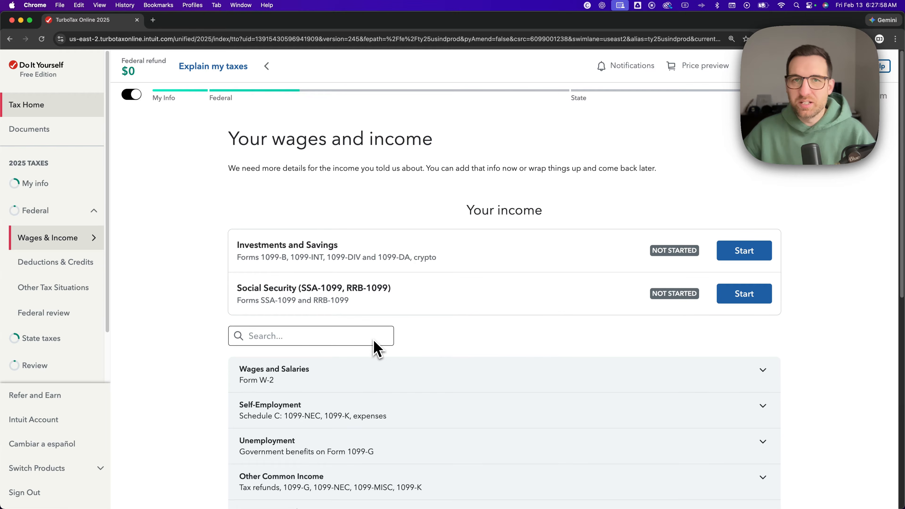
scroll(408, 346, down, 3)
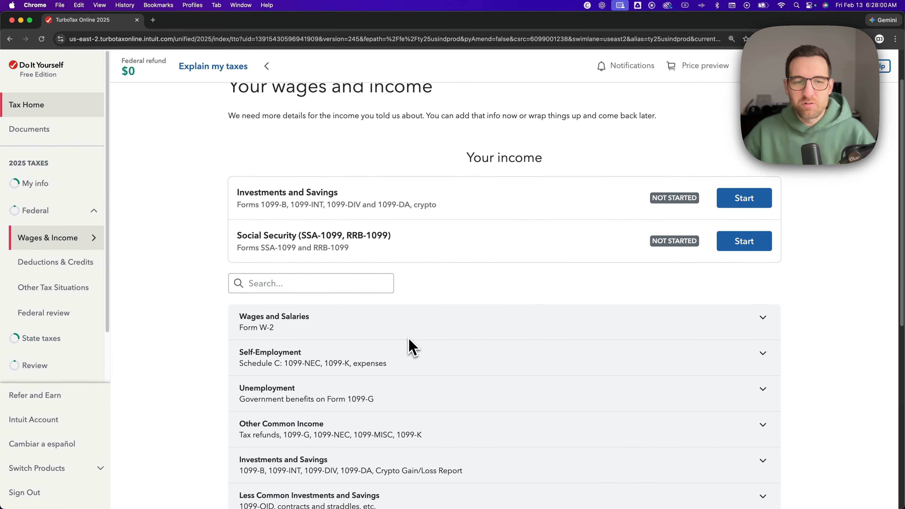
scroll(410, 347, down, 3)
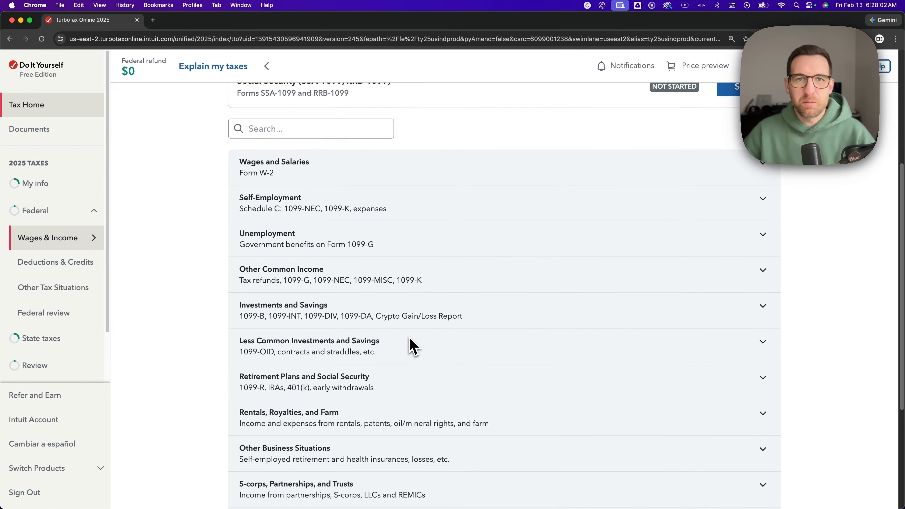
scroll(413, 347, up, 1)
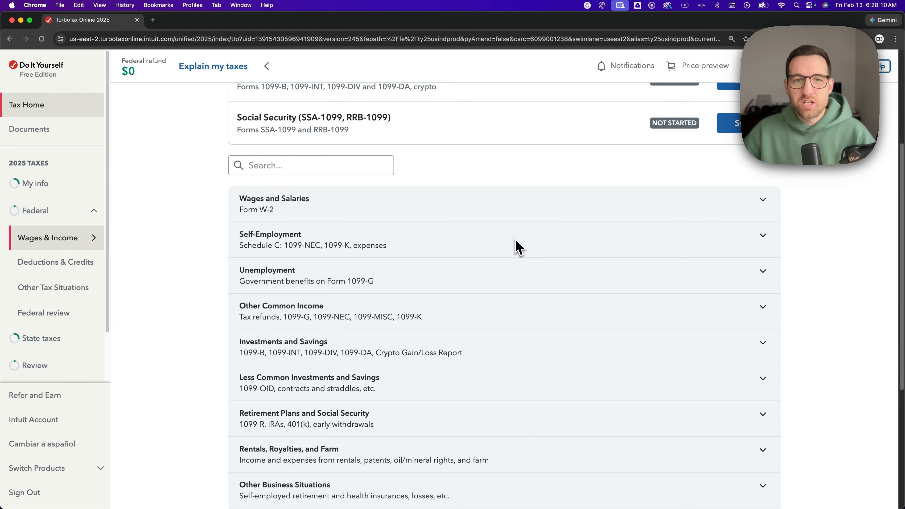
click(517, 248)
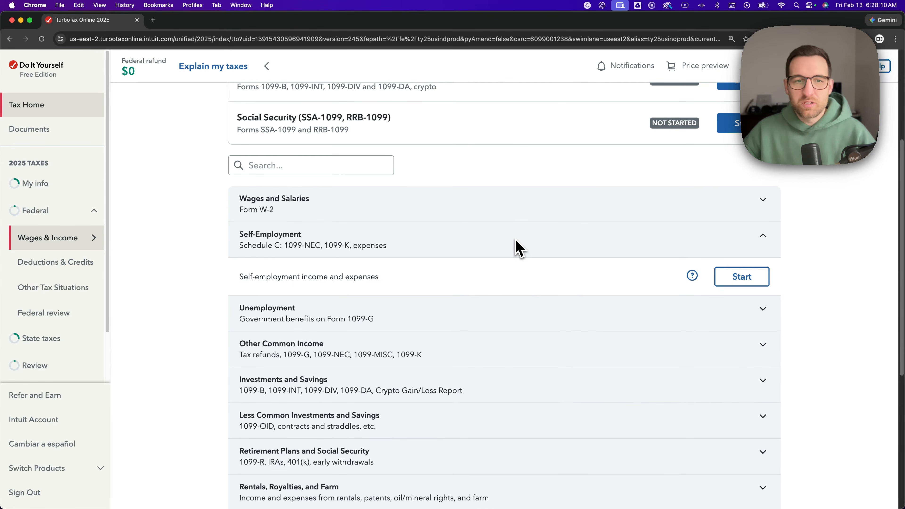
click(742, 277)
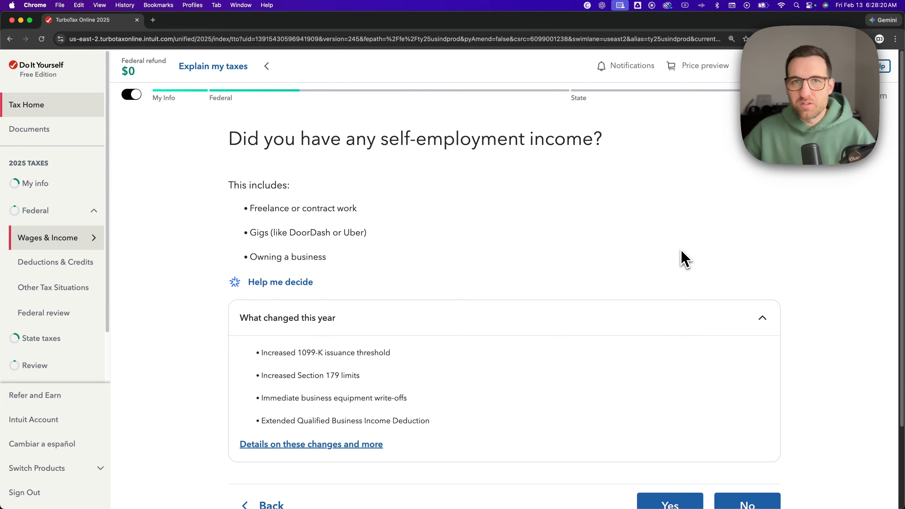
scroll(684, 260, down, 2)
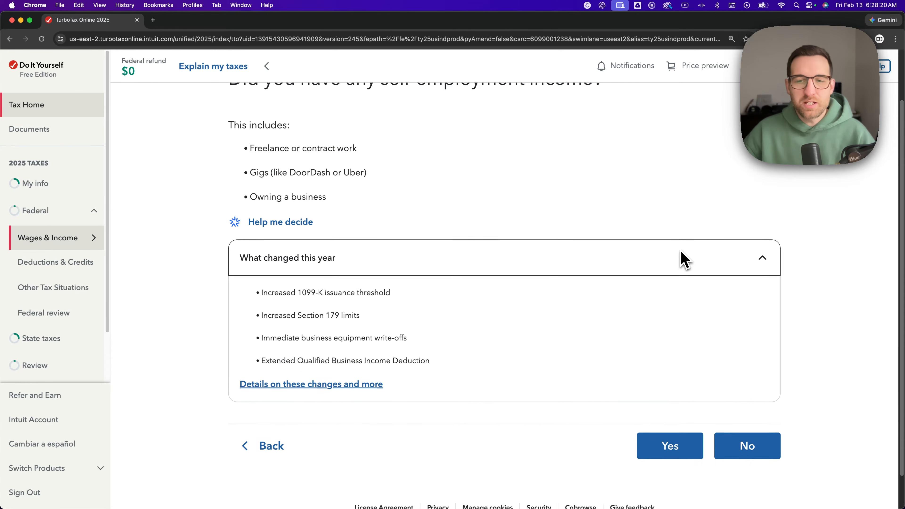
click(670, 433)
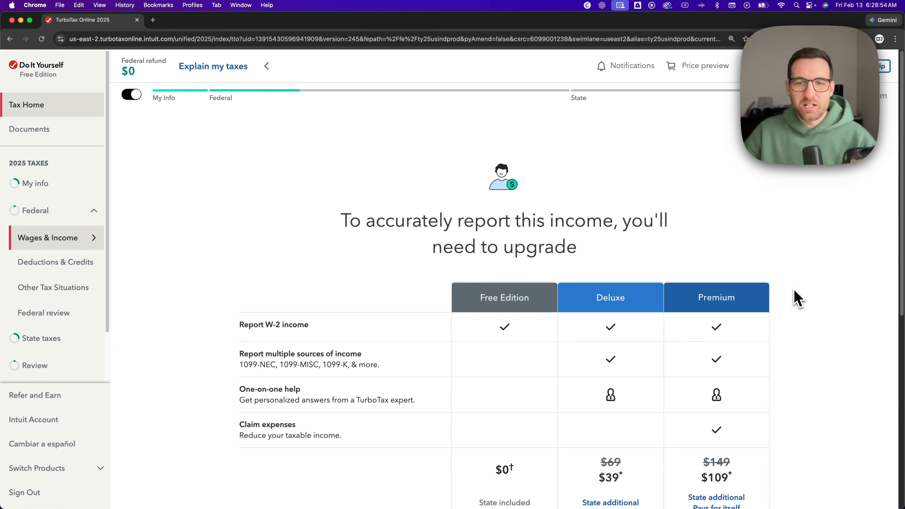
- Upgrade from the Free Edition to the Deluxe plan and continue with the return
scroll(796, 299, down, 5)
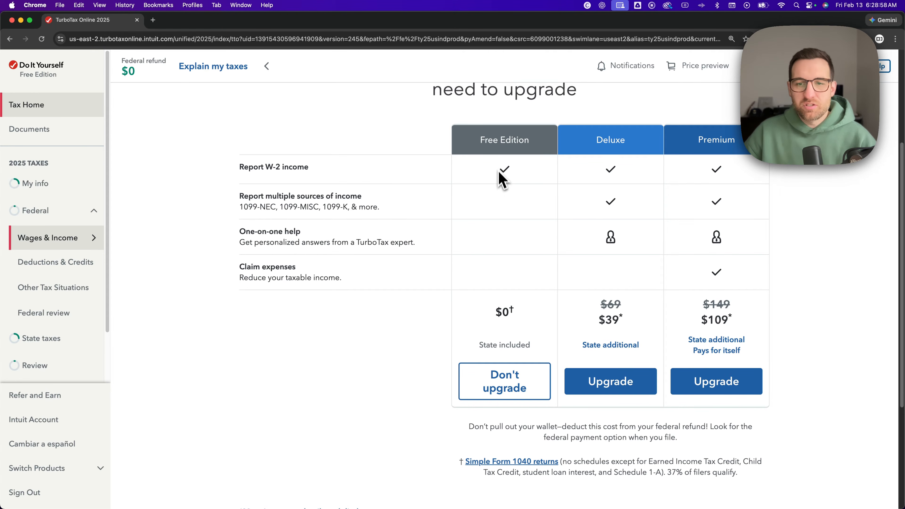
click(619, 390)
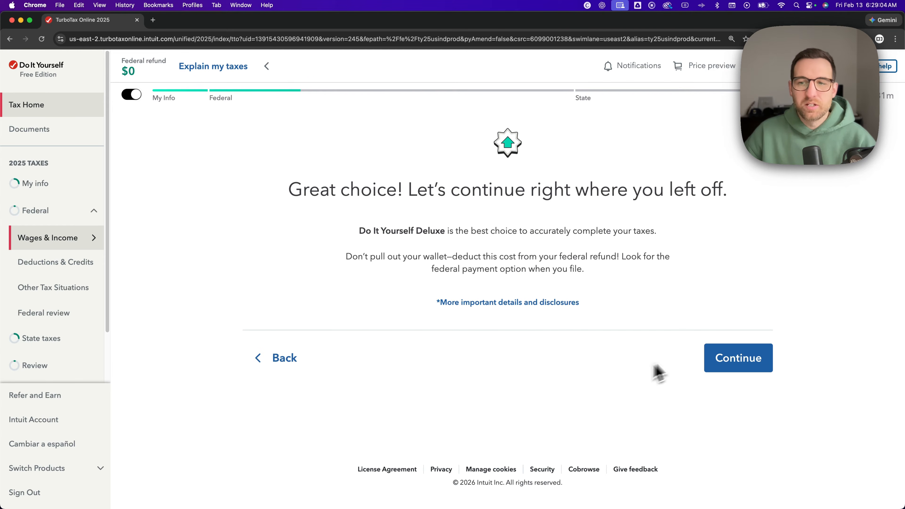
click(745, 363)
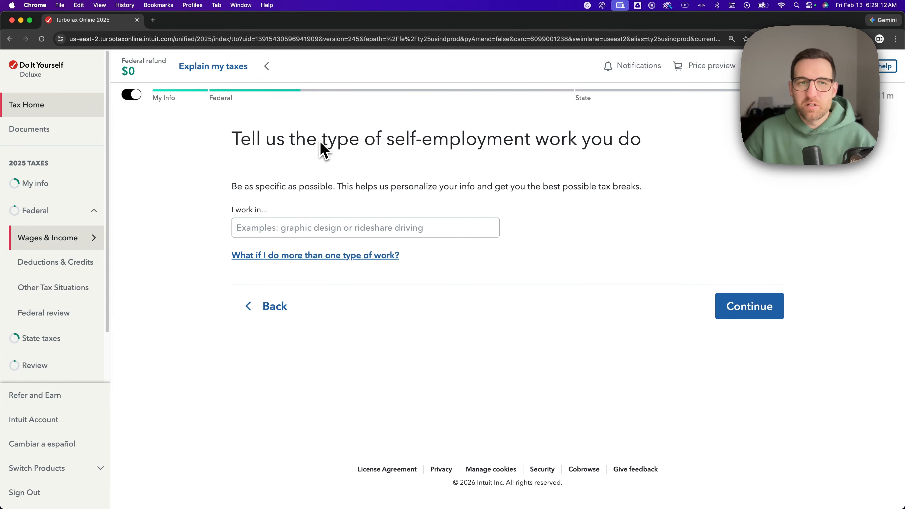
- Enter Graphic Design as the type of self-employment work and submit it
click(416, 239)
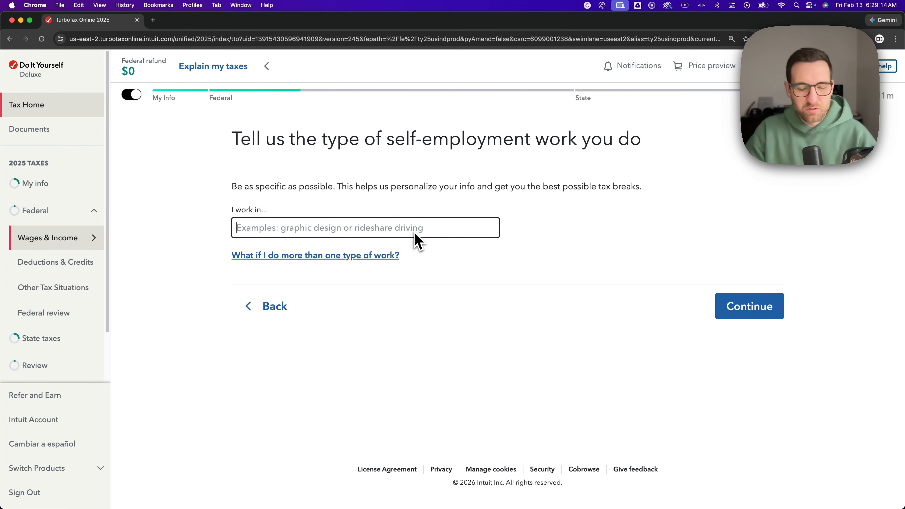
text(Graphic)
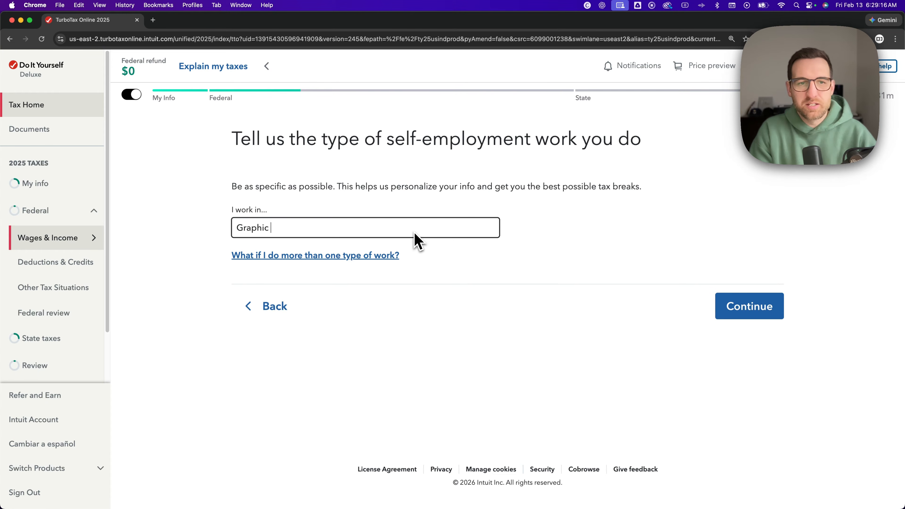
text( Design)
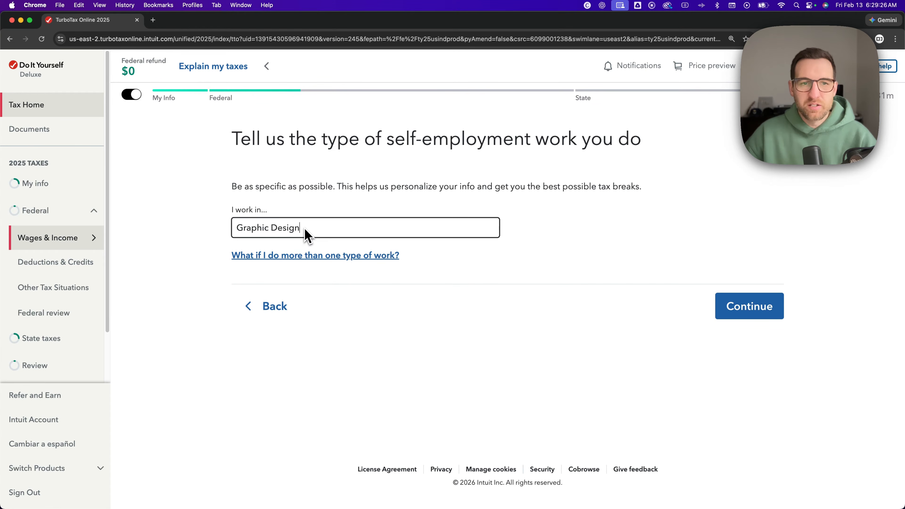
drag(306, 232, 238, 240)
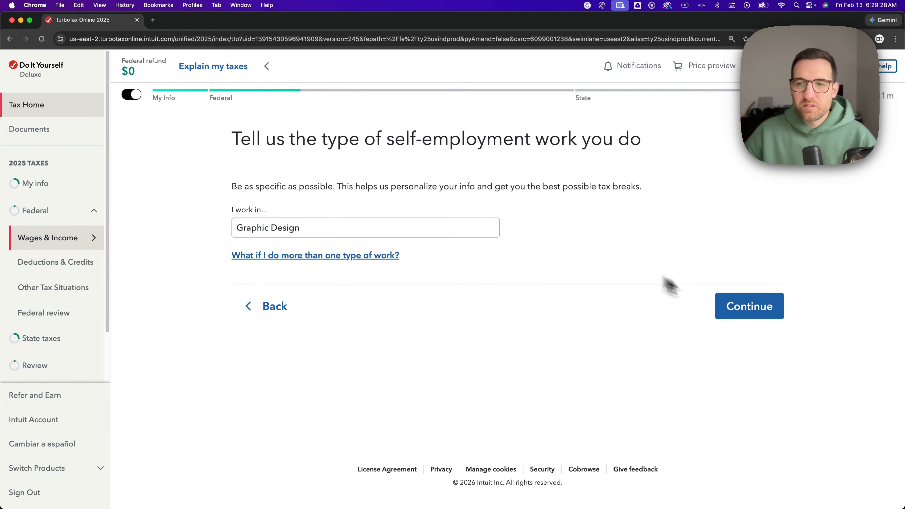
click(740, 306)
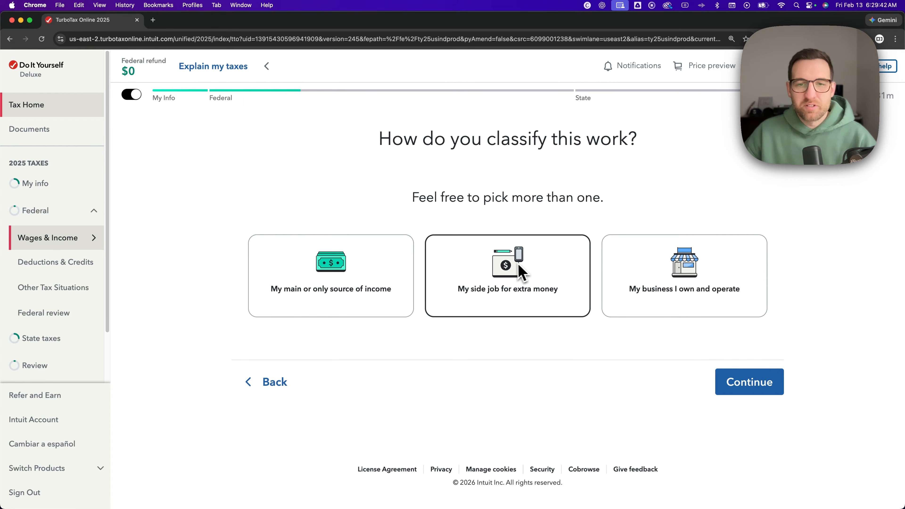
- Classify the work as a side job for extra money and state that it neither started nor stopped in 2025
click(522, 272)
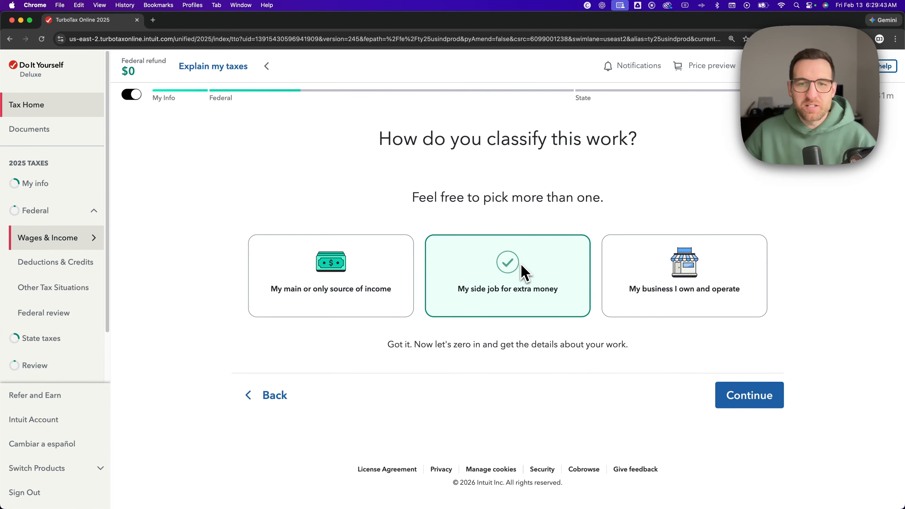
click(753, 399)
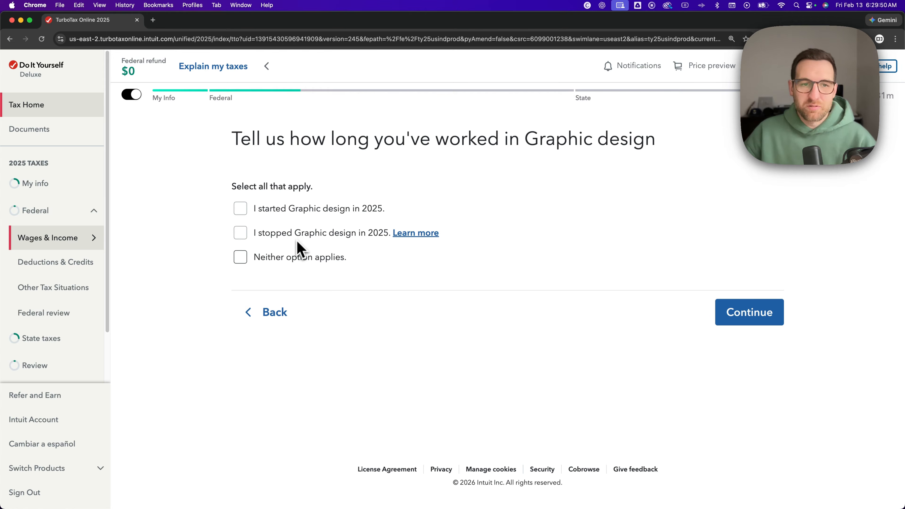
click(284, 260)
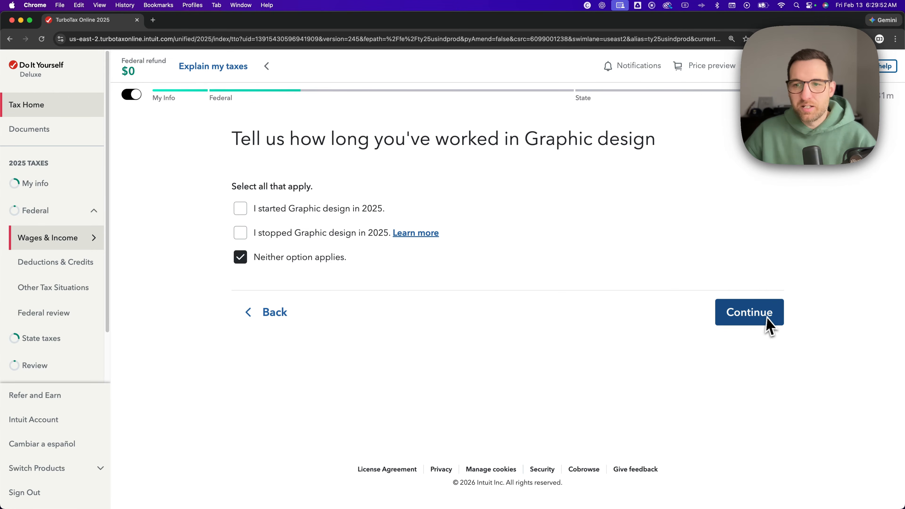
click(771, 326)
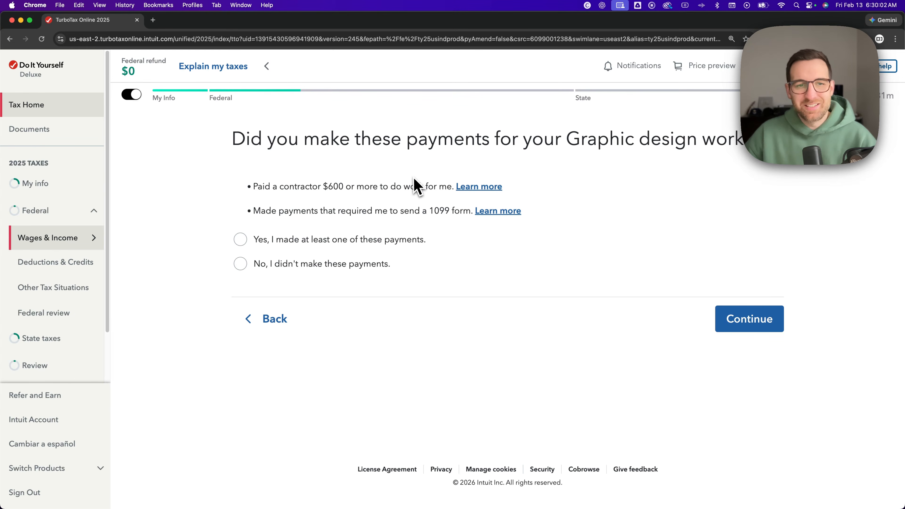
- Declare that no contractor or 1099-requiring payments were made and that none of the less common situations apply
click(300, 270)
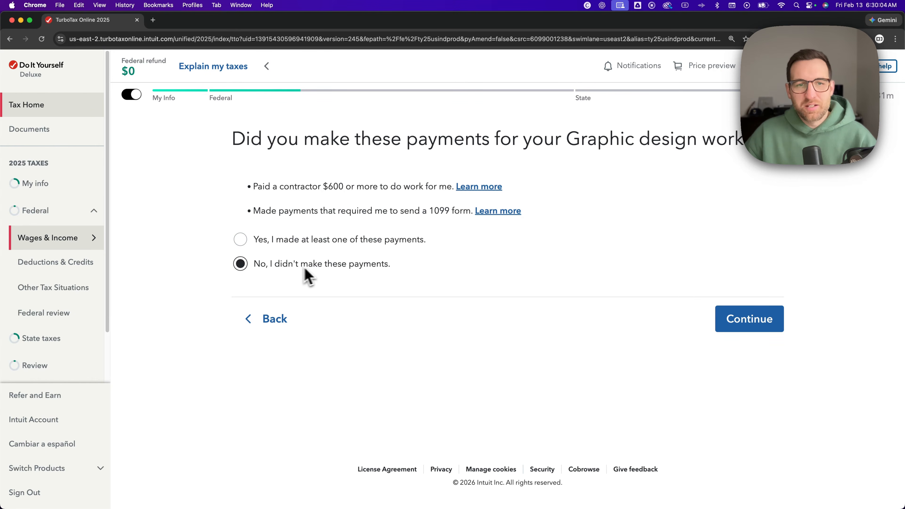
click(744, 326)
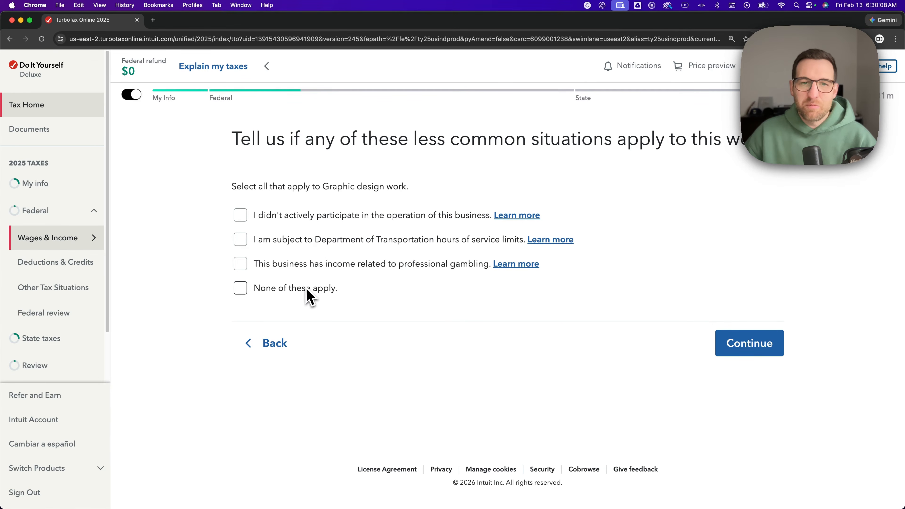
click(315, 292)
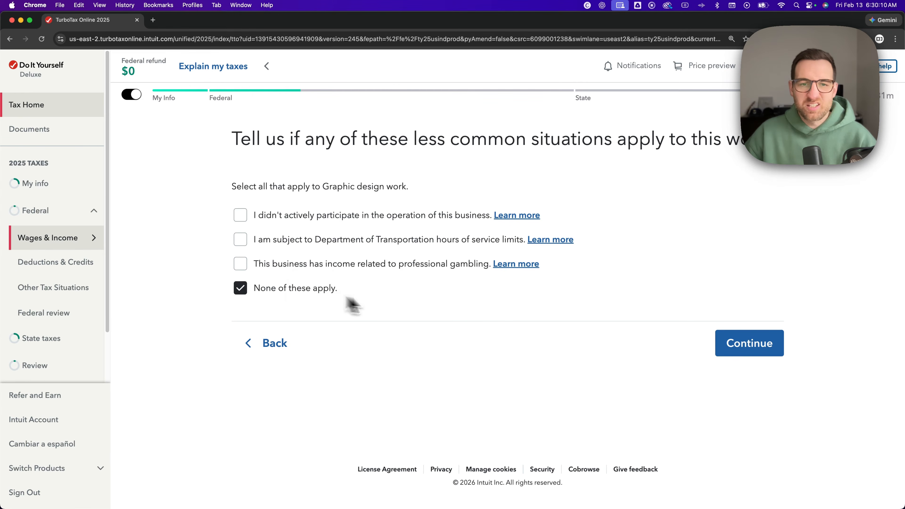
click(733, 351)
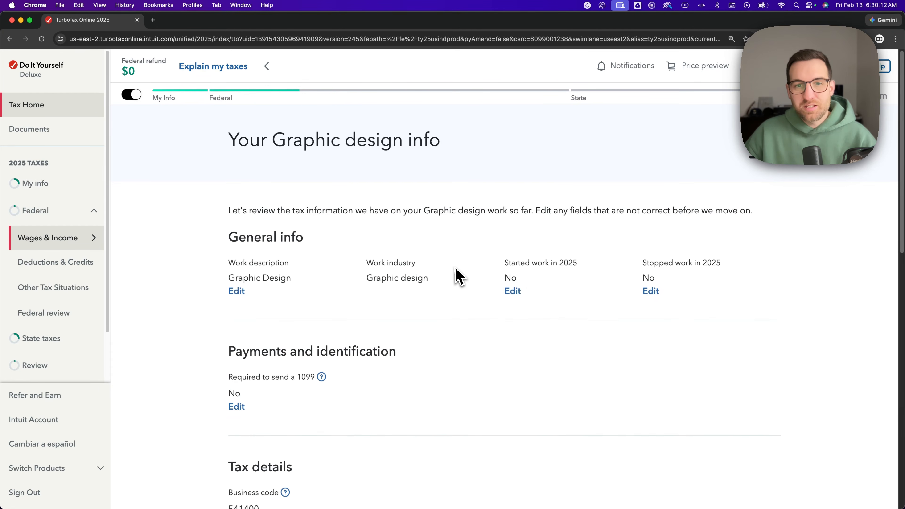
- Review the Graphic design business info through to the prefilled details and approve it as correct
scroll(442, 246, down, 2)
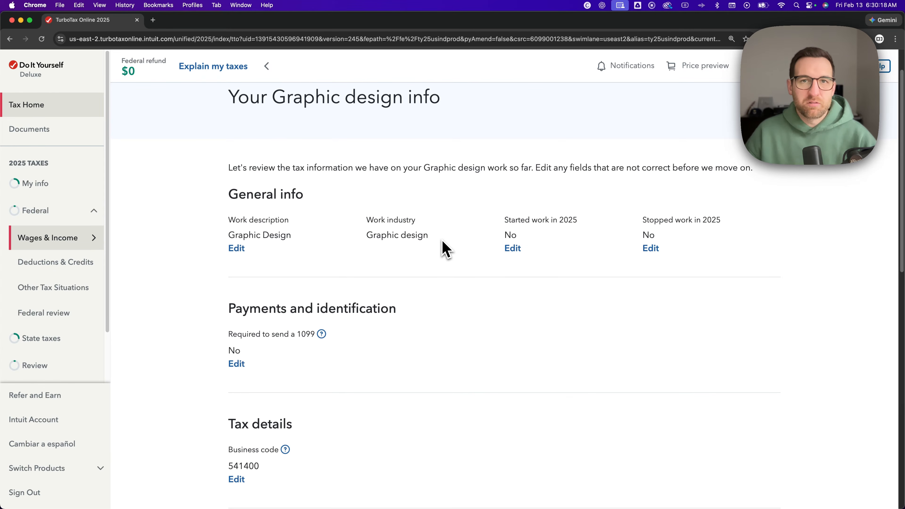
scroll(446, 250, down, 5)
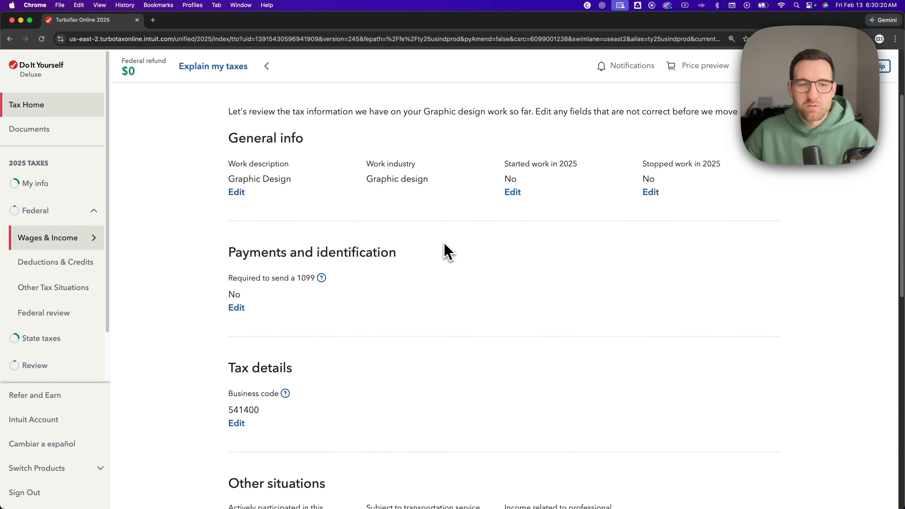
scroll(446, 251, down, 10)
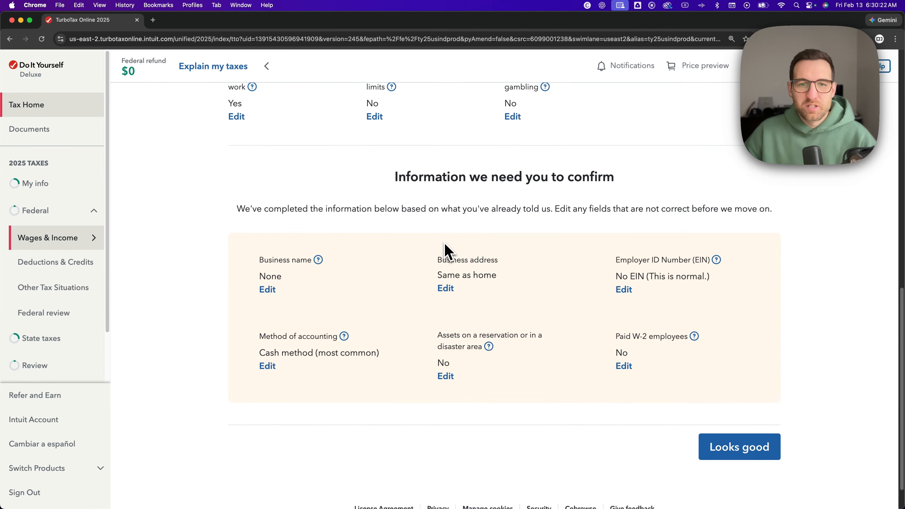
click(736, 428)
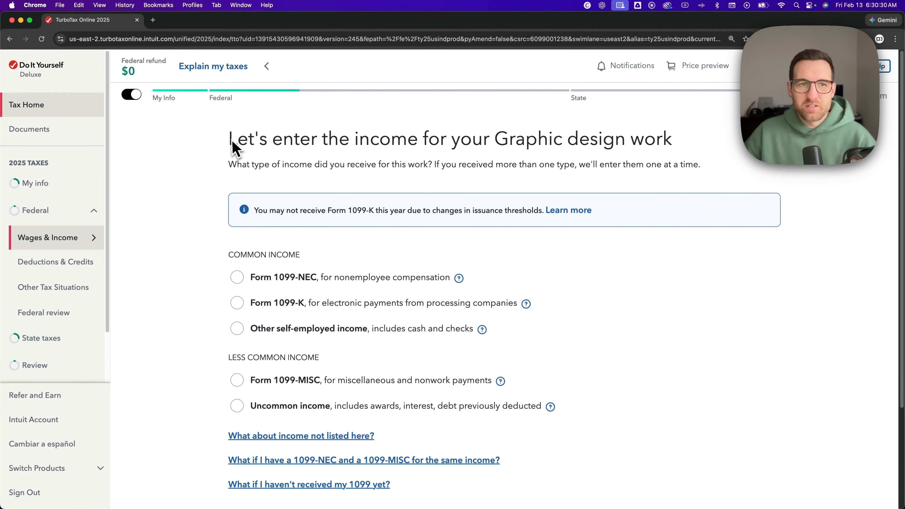
- Choose Form 1099-NEC, for nonemployee compensation, as the income type for the Graphic design work
drag(229, 140, 667, 157)
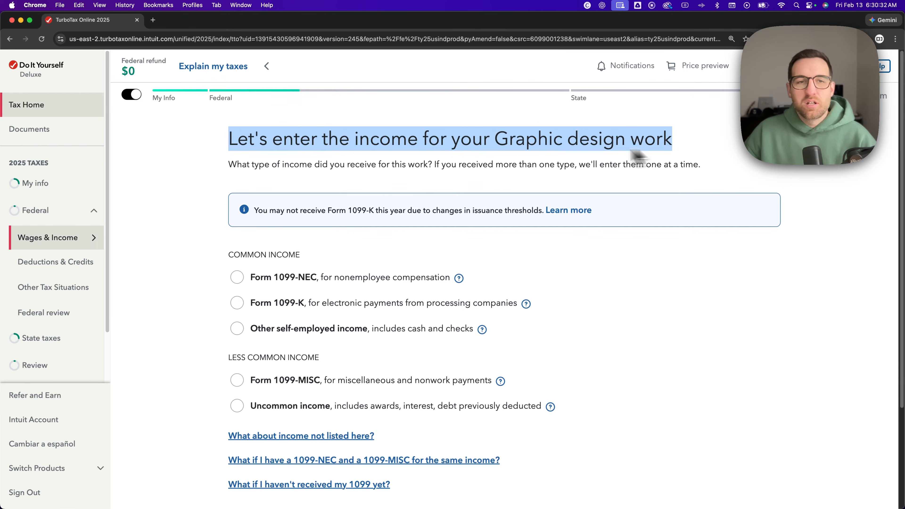
click(375, 154)
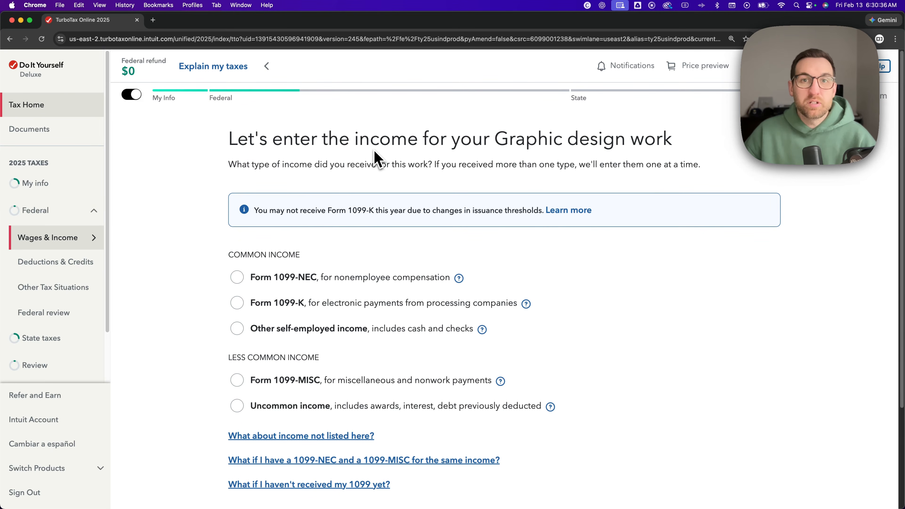
click(239, 283)
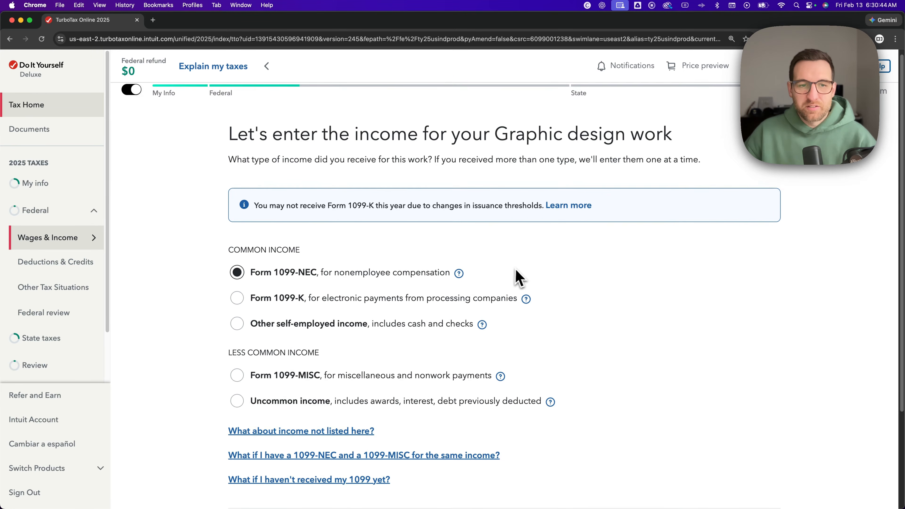
- Proceed with Form 1099-NEC to its details form and look over the payer, federal ID format and box amount fields
scroll(519, 277, down, 4)
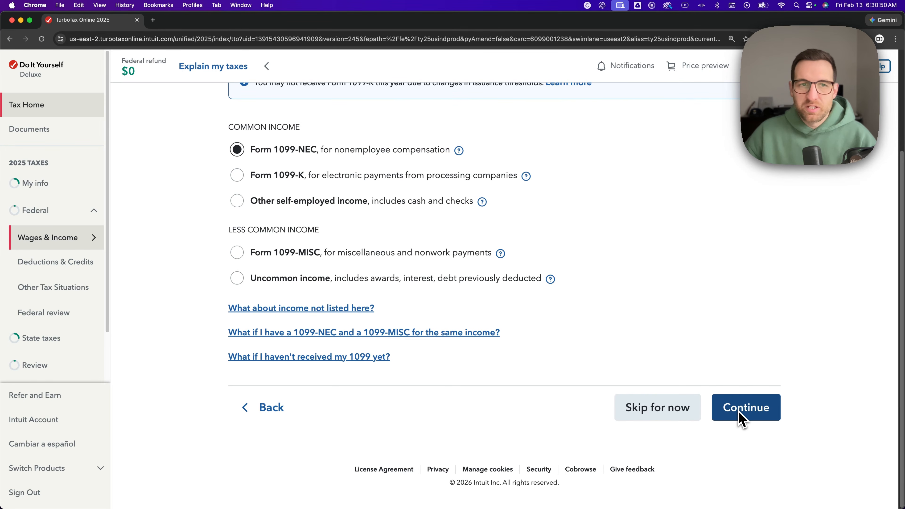
click(742, 419)
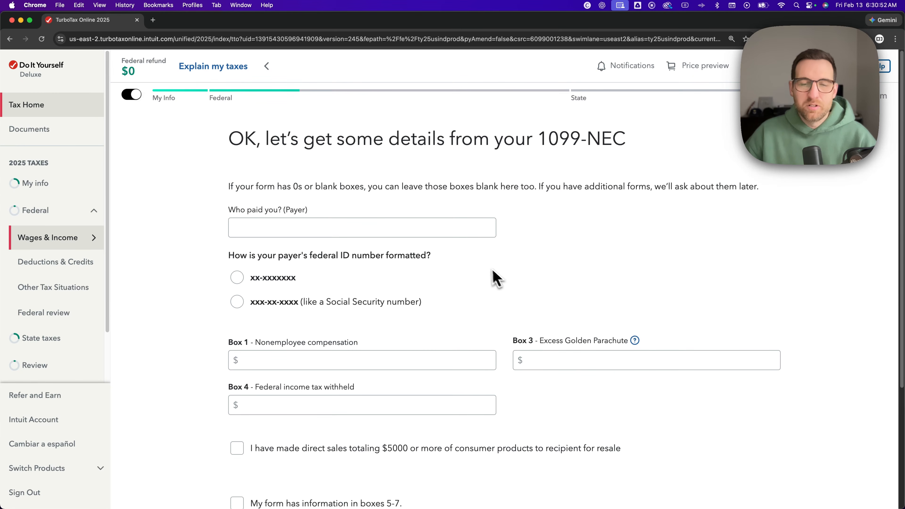
click(402, 233)
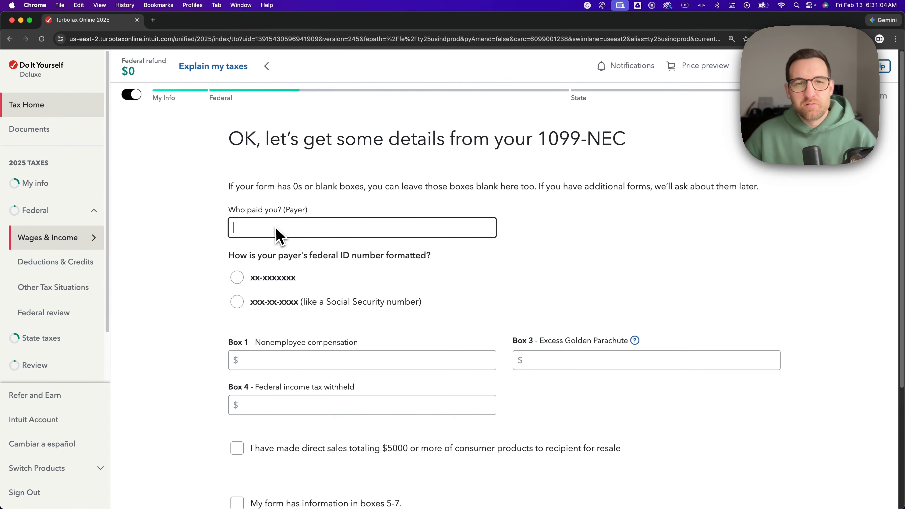
scroll(251, 224, down, 3)
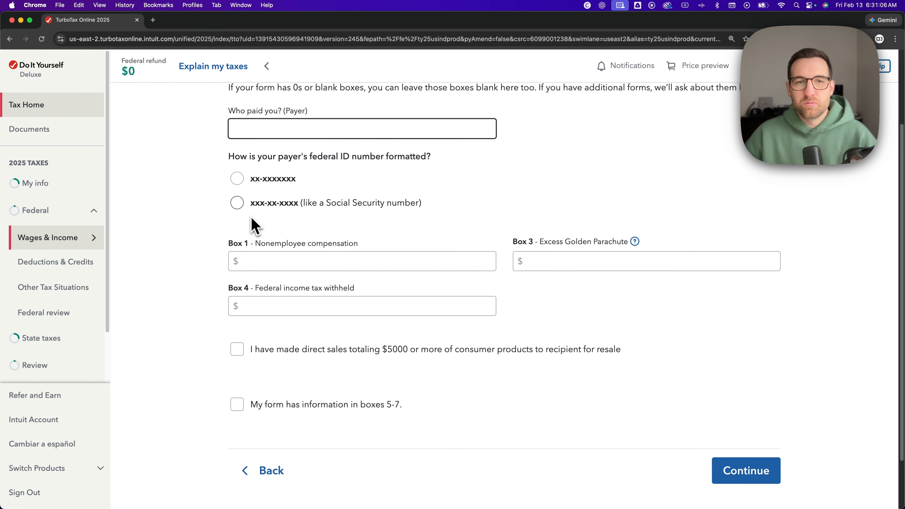
drag(358, 160, 378, 158)
click(466, 207)
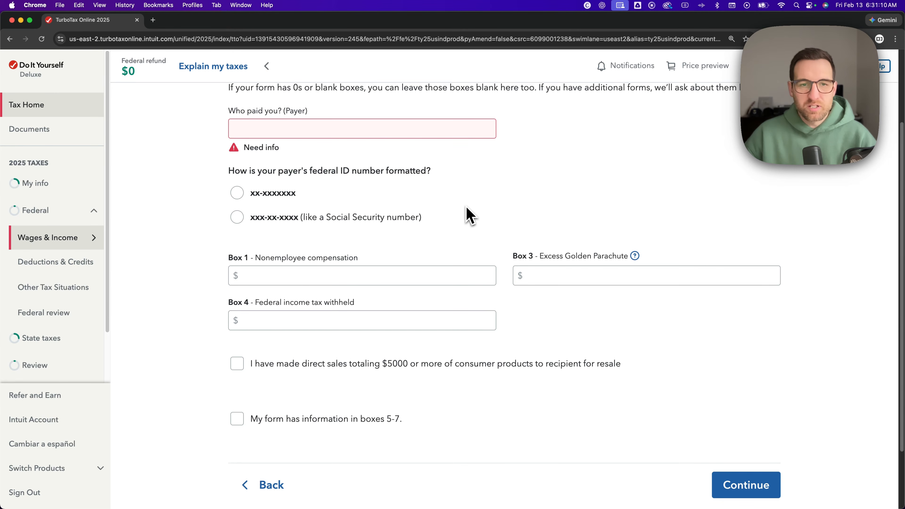
drag(500, 261, 527, 262)
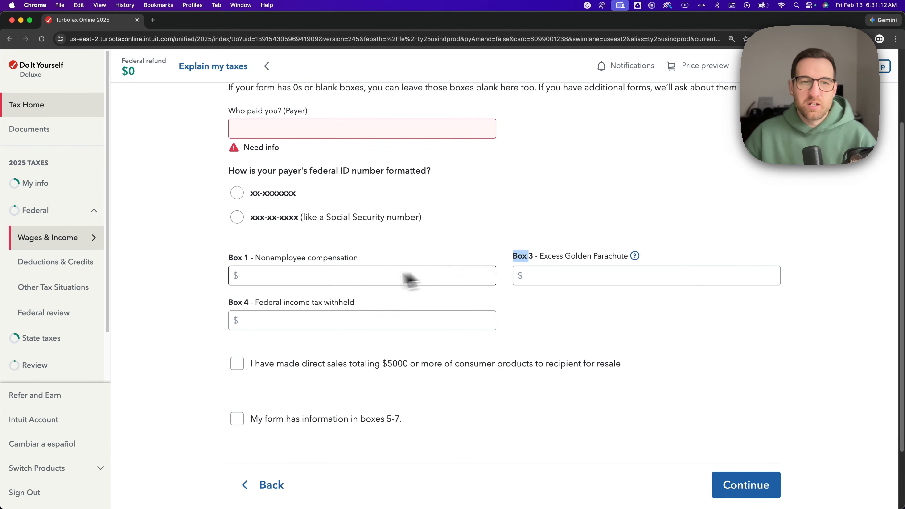
click(282, 281)
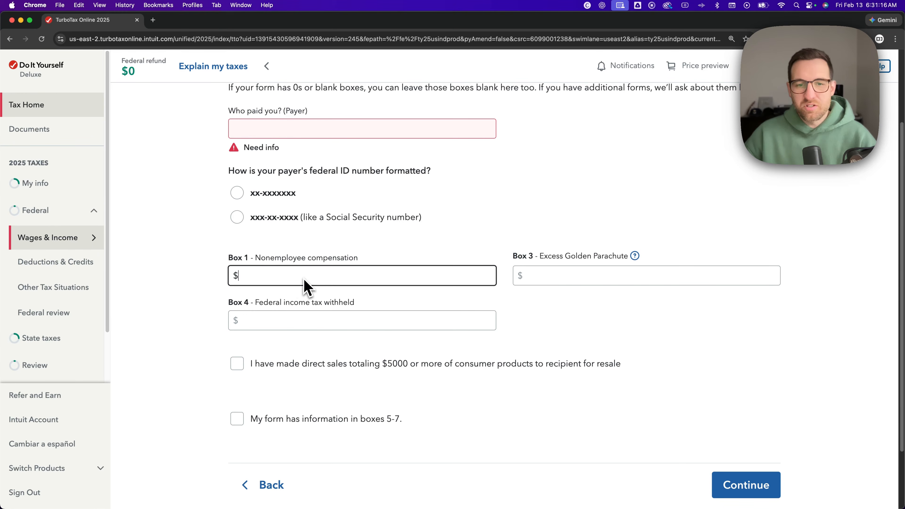
scroll(309, 287, down, 3)
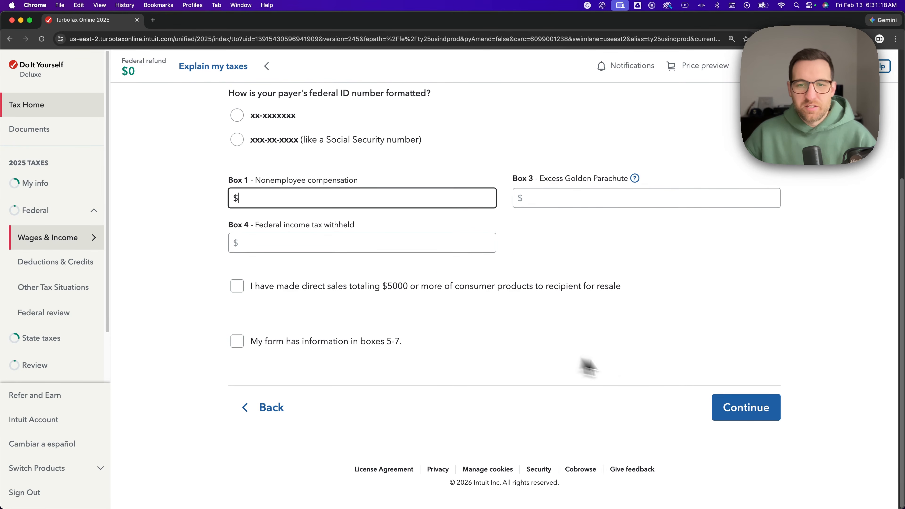
click(748, 412)
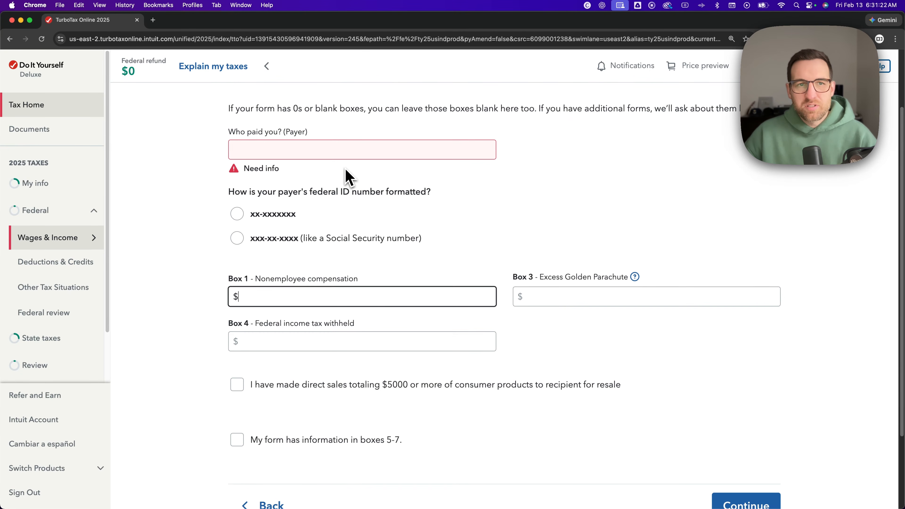
- Enter Acme as the 1099-NEC payer with $5,000 of nonemployee compensation in box 1, and declare that none of it was tips
click(331, 154)
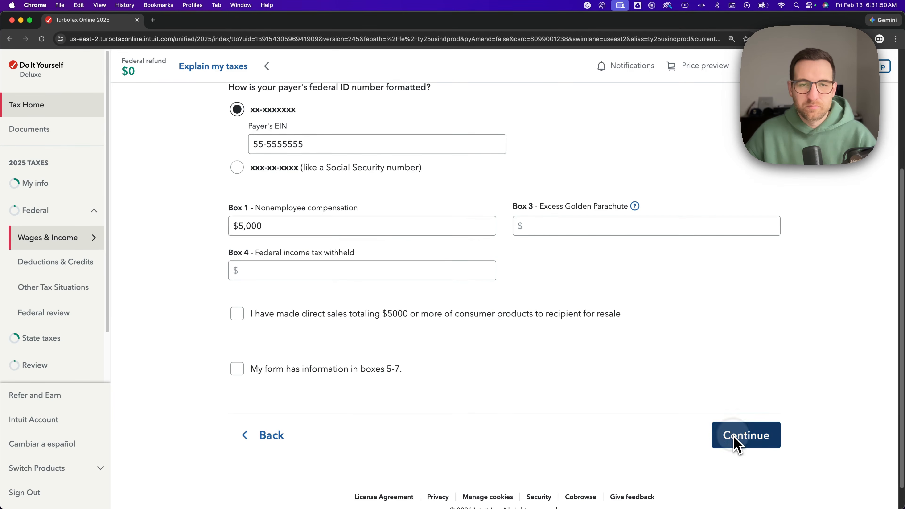
click(734, 440)
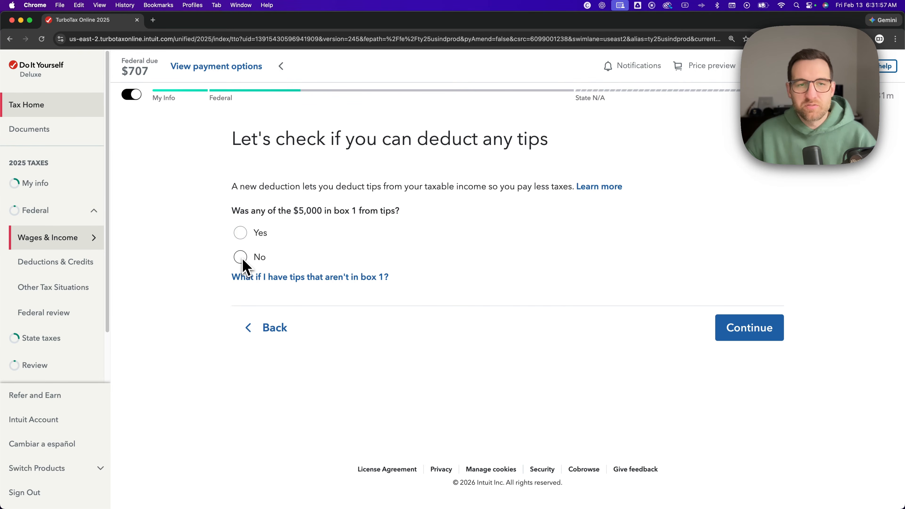
click(764, 332)
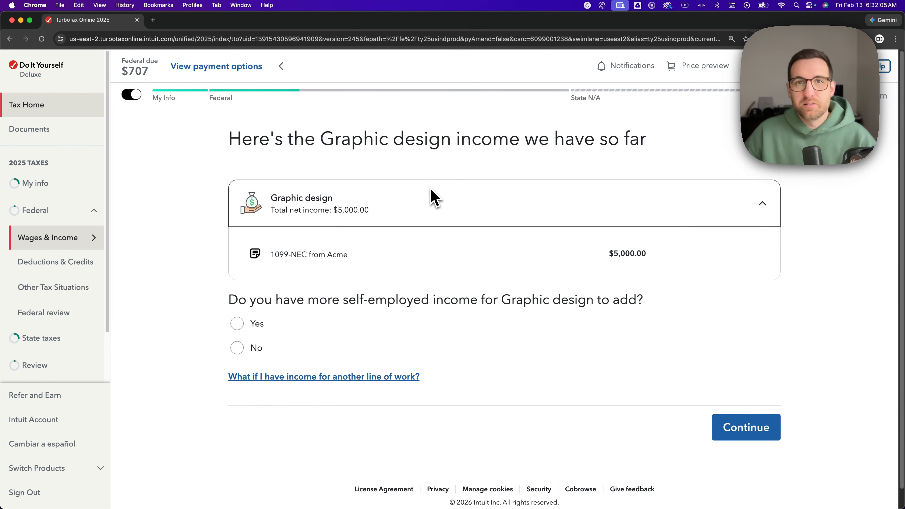
- Check the Graphic design income breakdown, answer Yes to having more self-employed income, and look over the additional income types
click(763, 204)
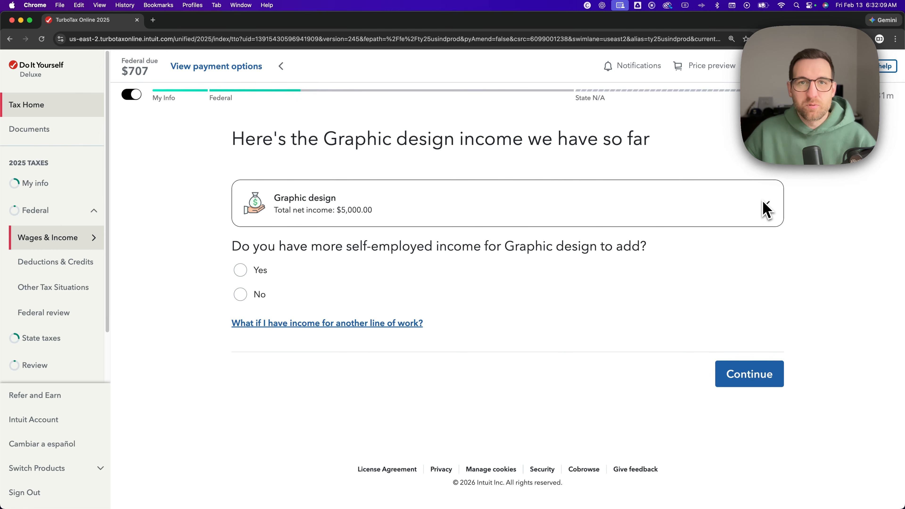
click(764, 207)
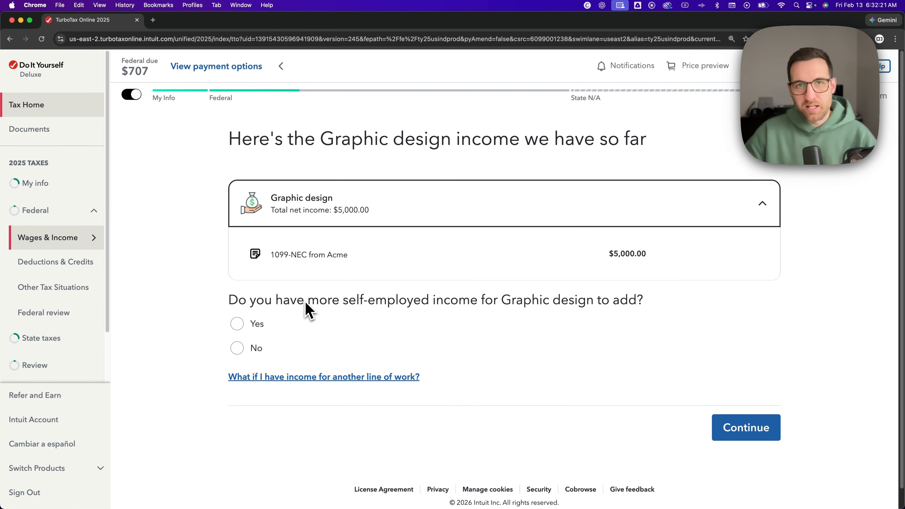
click(237, 327)
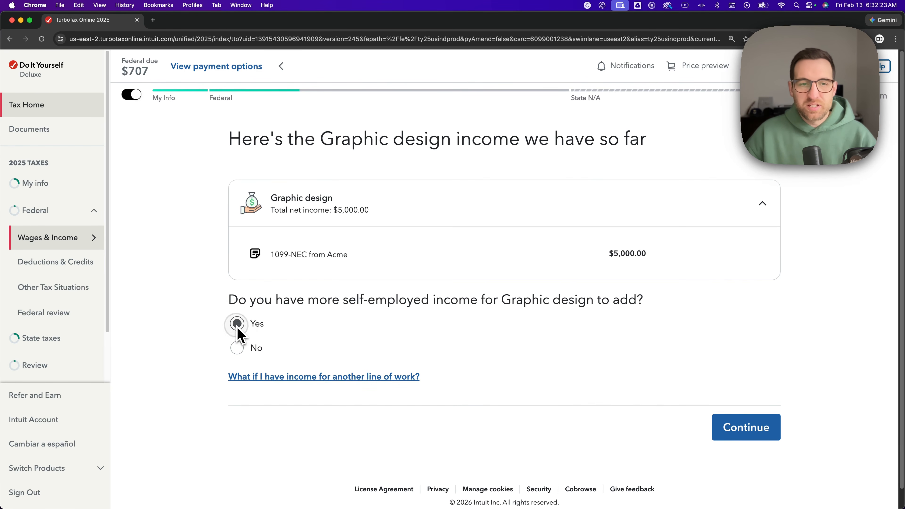
click(743, 430)
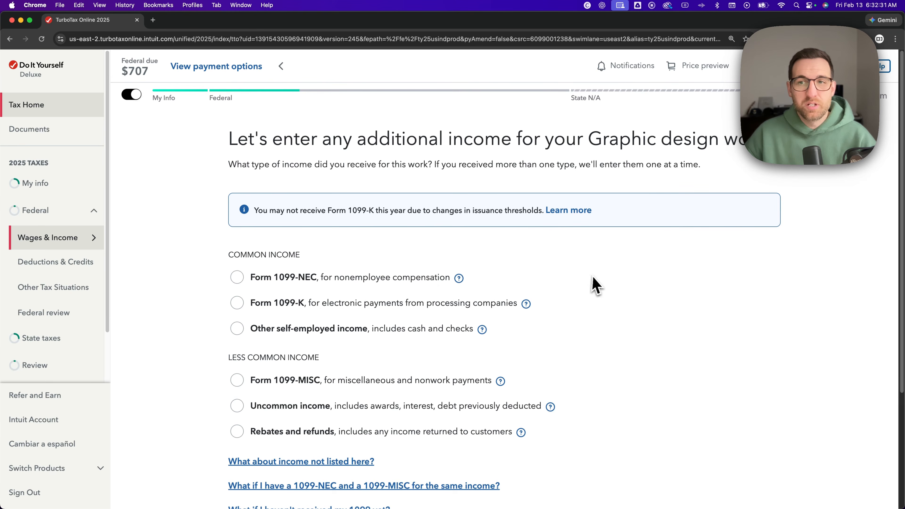
scroll(593, 285, down, 3)
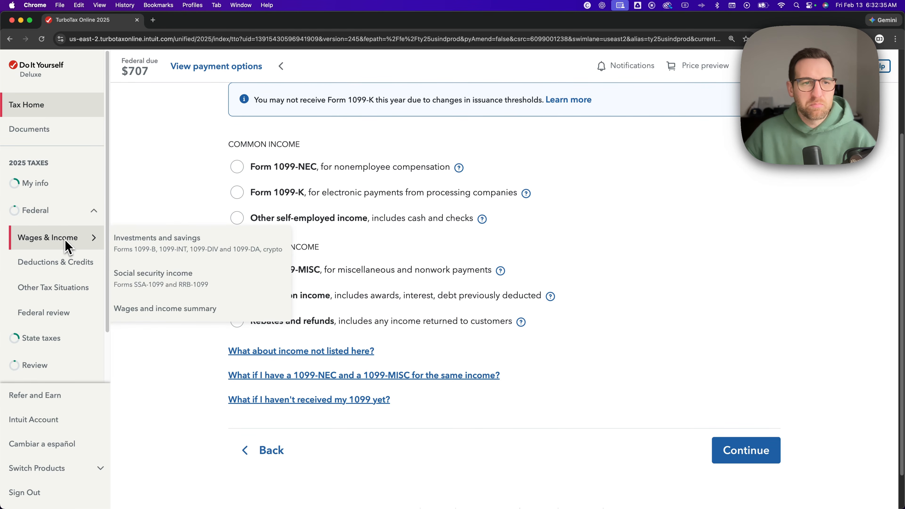
- Go to the wages and income summary and locate the Graphic Design entry under self-employment income and expenses
click(65, 239)
click(67, 239)
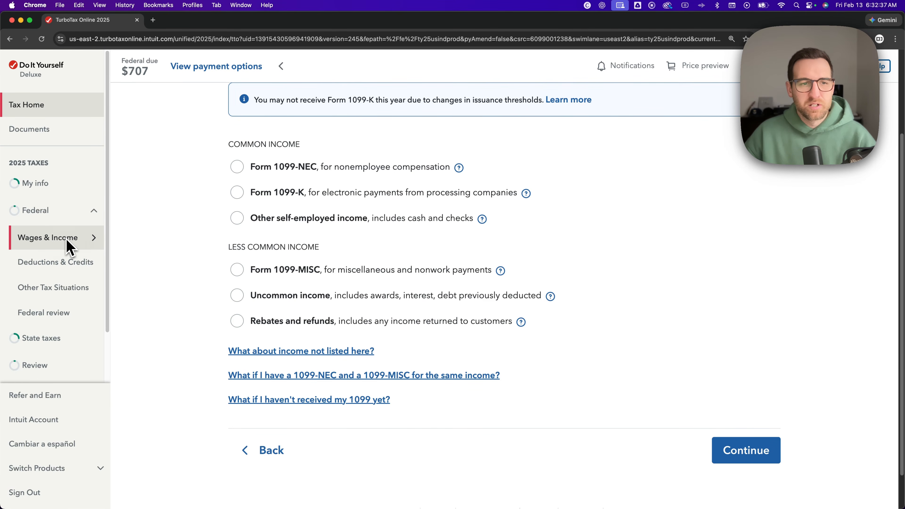
mouse_move(65, 242)
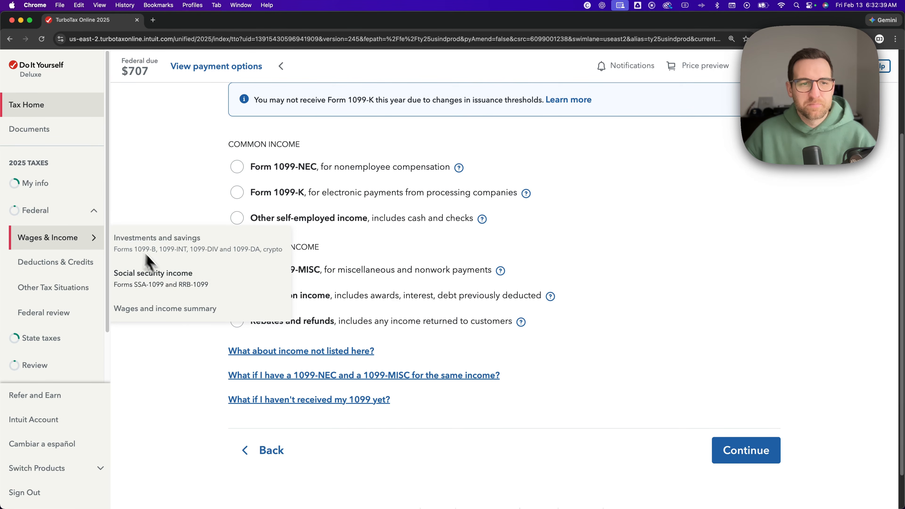
click(153, 310)
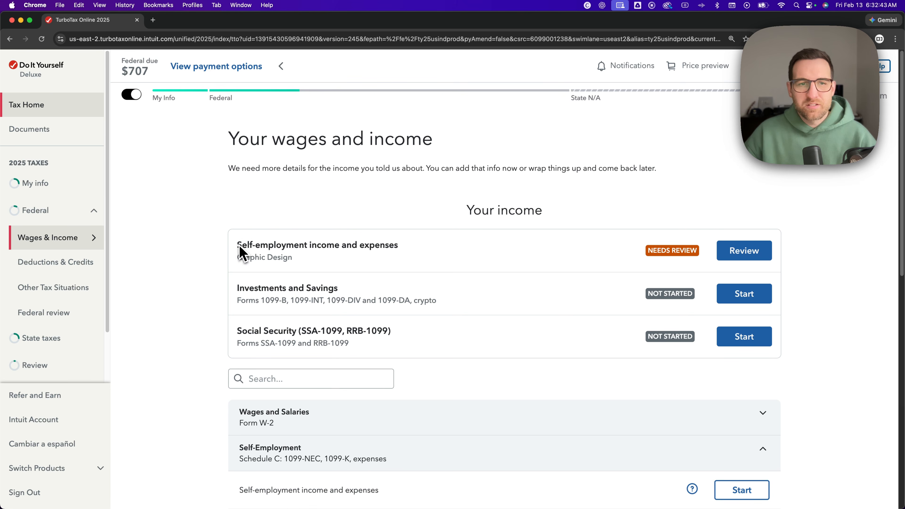
drag(236, 244, 392, 252)
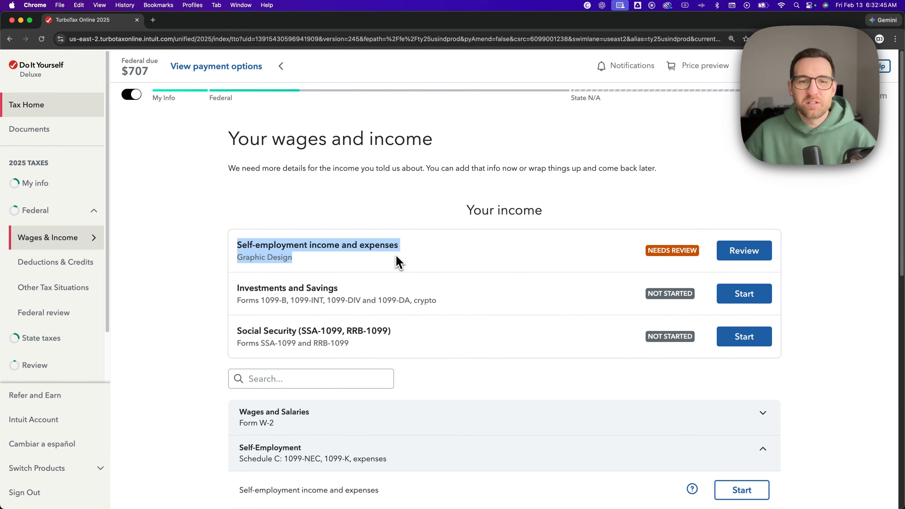
click(335, 269)
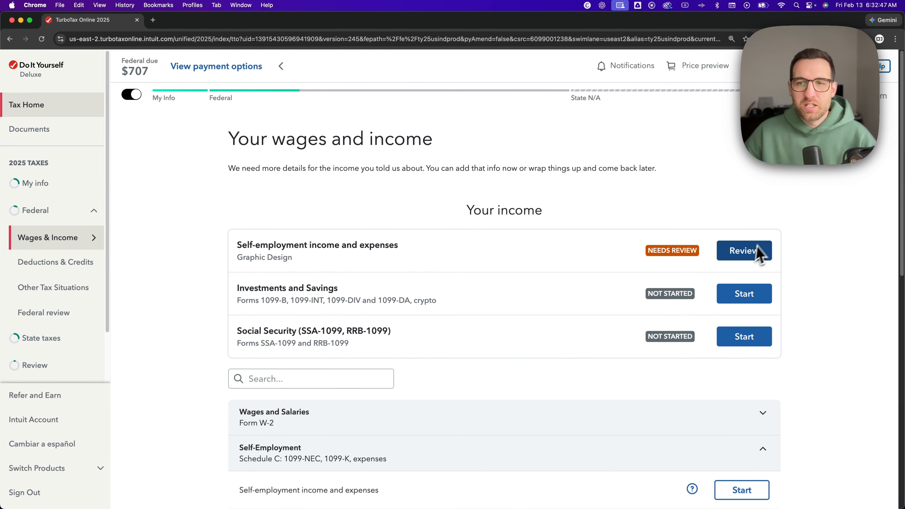
- Open the self-employment income and expenses entry for review and examine the Acme 1099-NEC listed under Graphic design
click(745, 265)
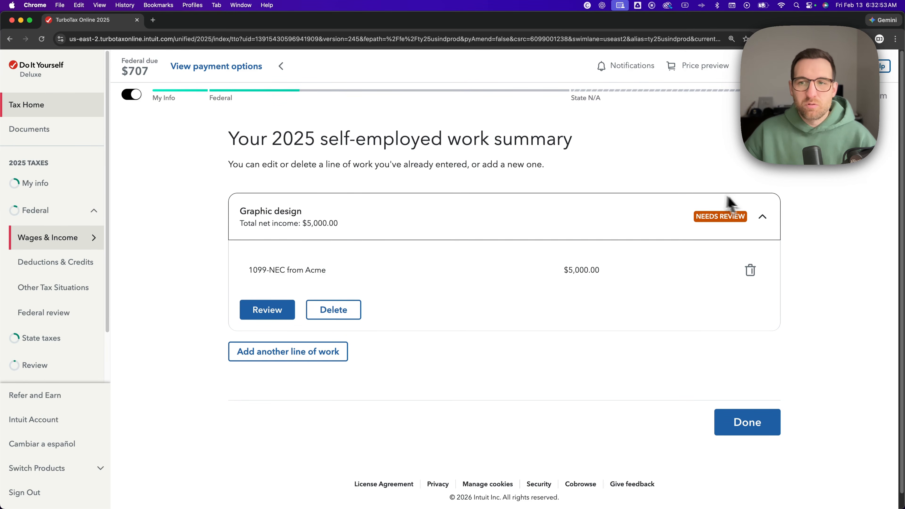
click(764, 219)
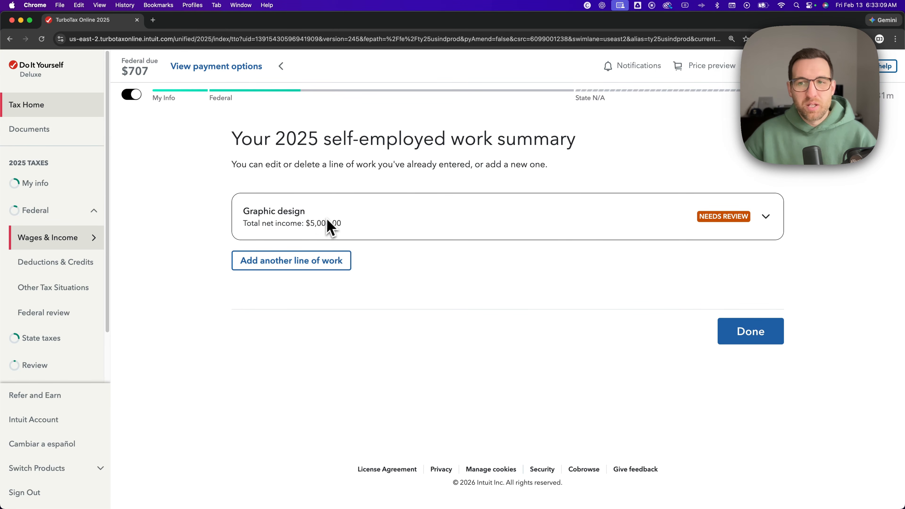
click(353, 219)
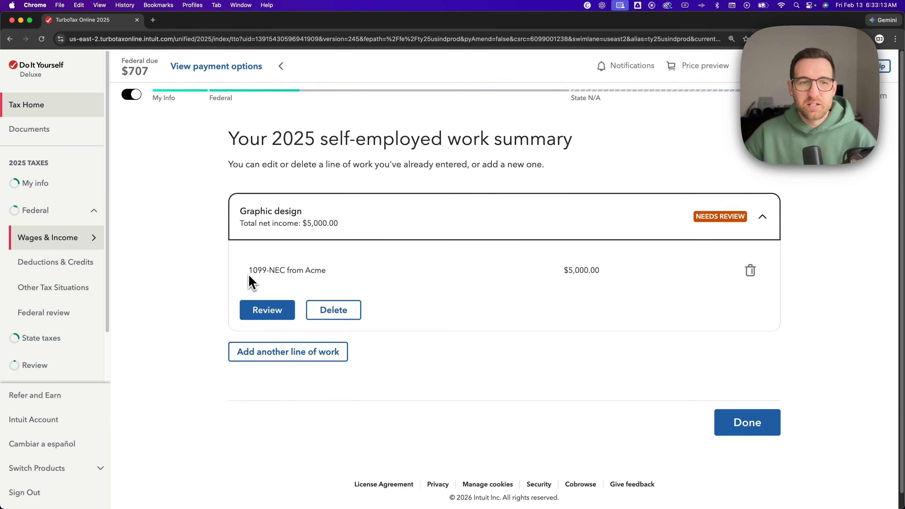
drag(249, 280, 288, 277)
click(188, 269)
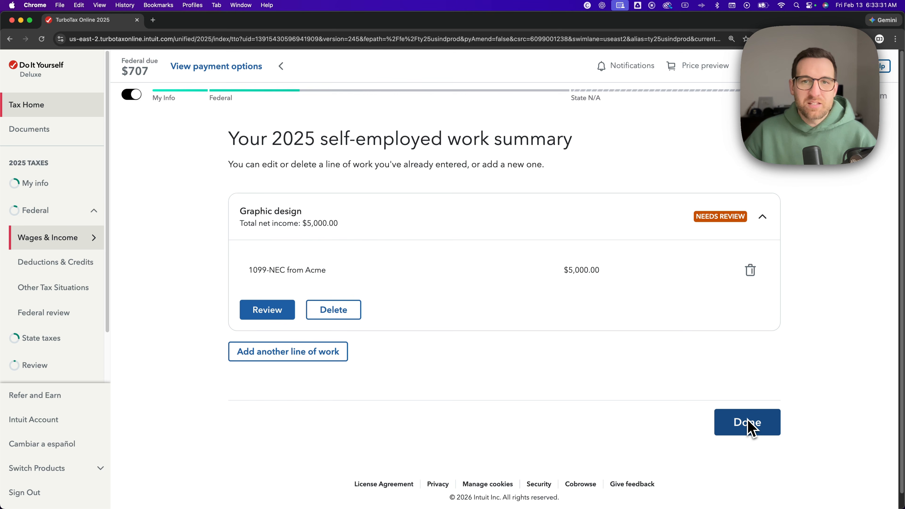
- Finish with the self-employed work summary and return to the overview of wages and income
click(749, 427)
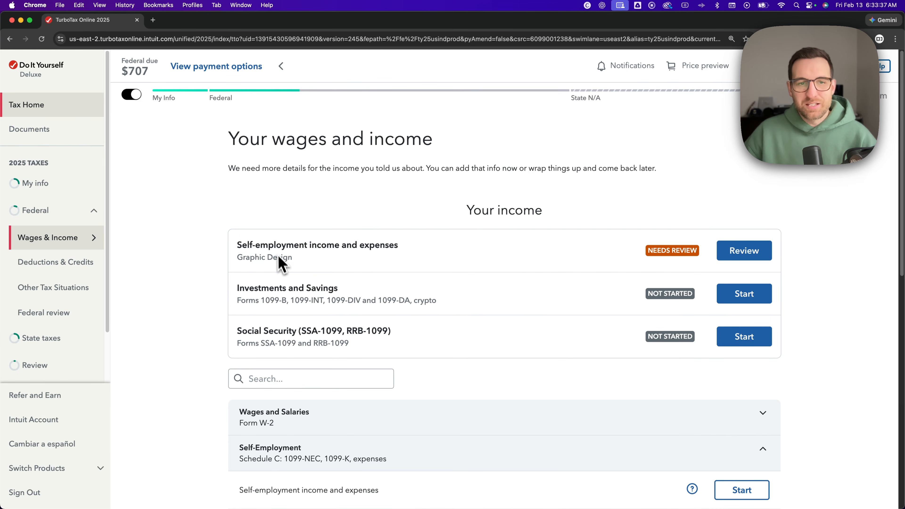
drag(277, 250, 393, 254)
click(383, 204)
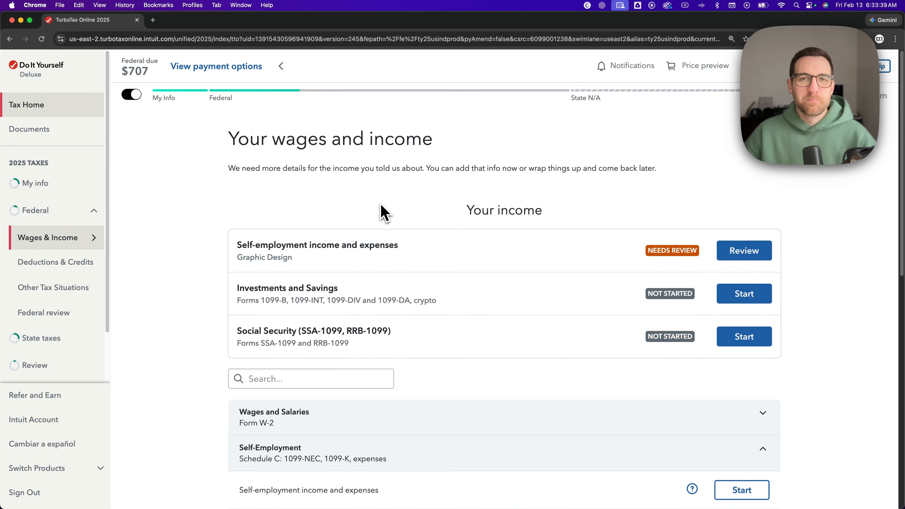